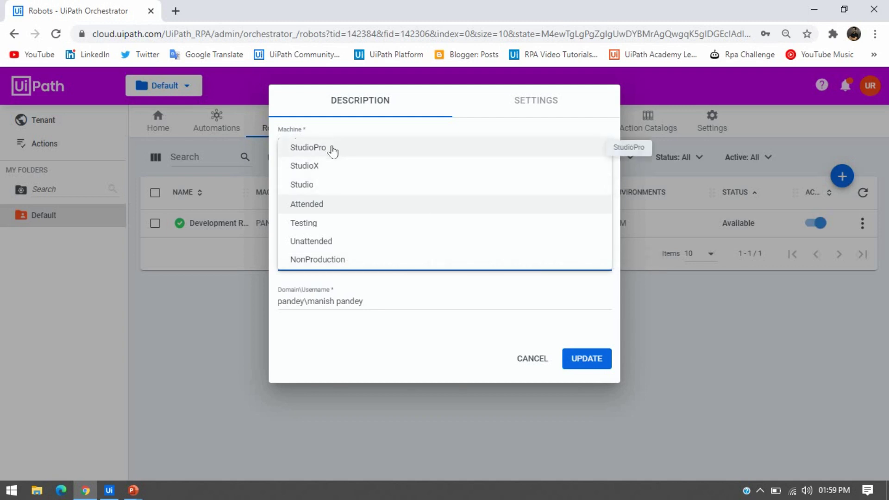
Set the Development Robot's type to Studio and save the update
left_click(312, 187)
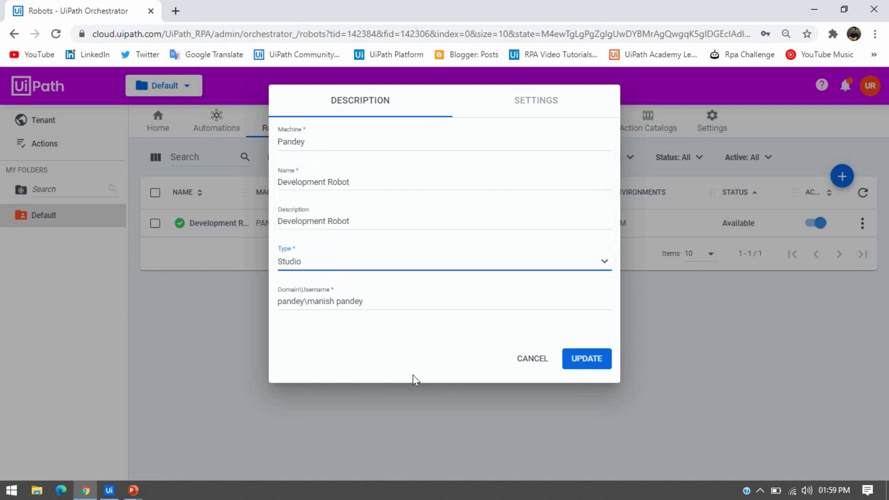
left_click(569, 368)
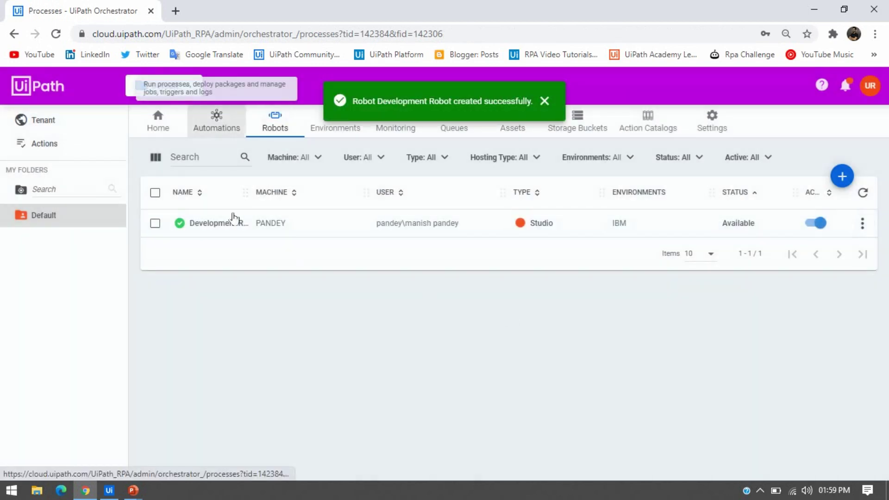
Set up a new job with the BlankProcess_IBM process and check which robots are offered as execution target
left_click(217, 123)
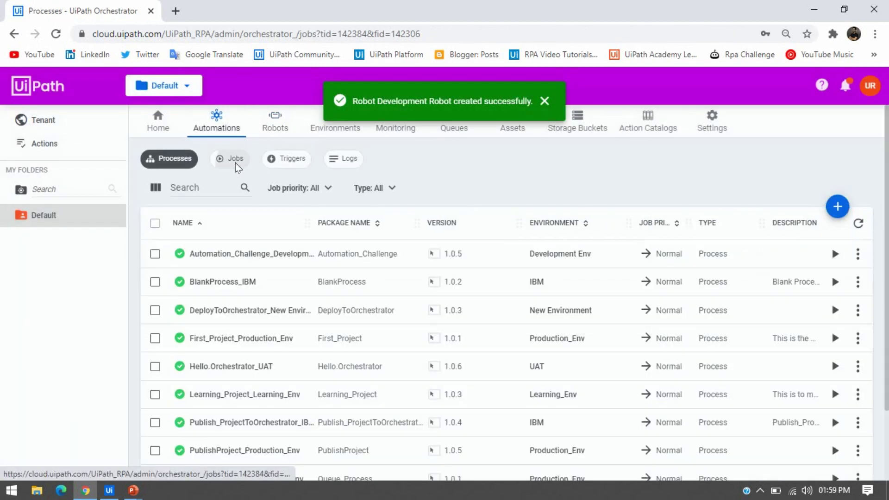
left_click(235, 158)
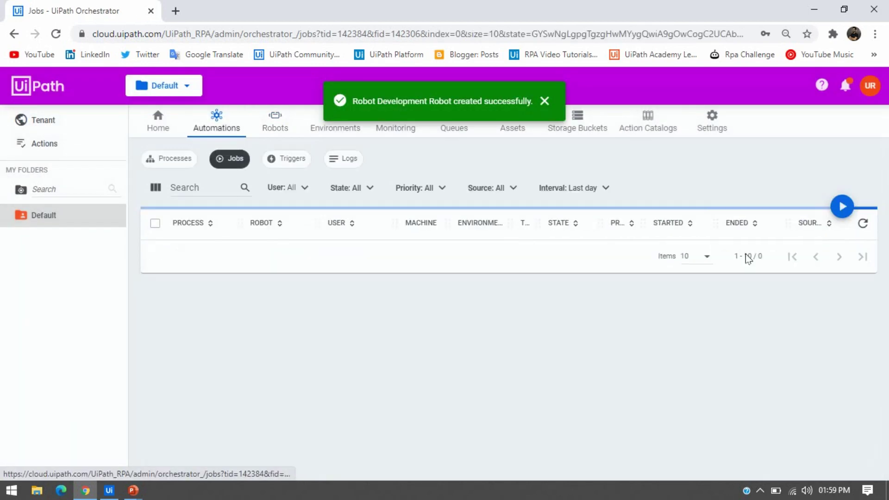
left_click(842, 207)
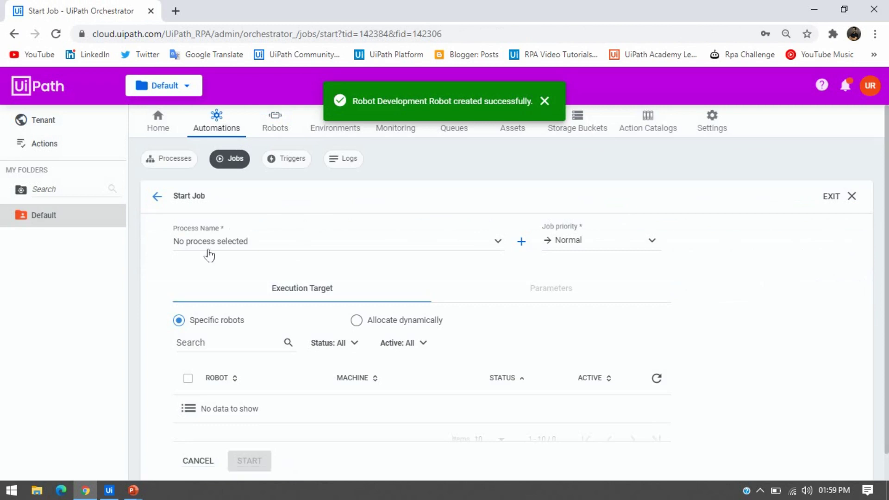
left_click(203, 243)
scroll(247, 312, "down", 3)
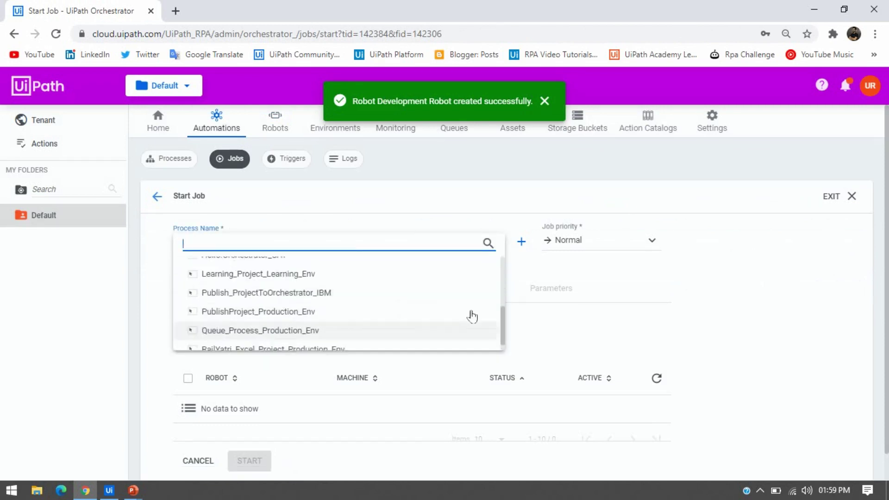
scroll(355, 298, "up", 2)
scroll(355, 298, "up", 1)
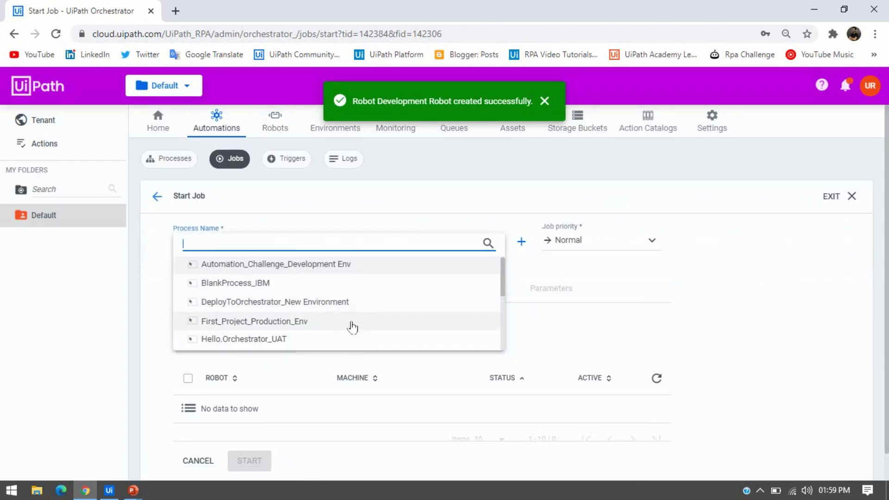
left_click(260, 277)
scroll(297, 297, "down", 1)
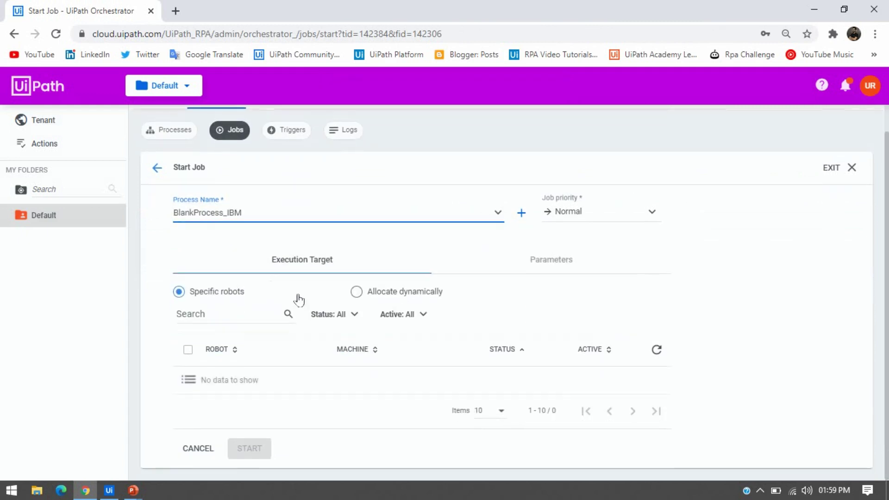
scroll(199, 396, "up", 1)
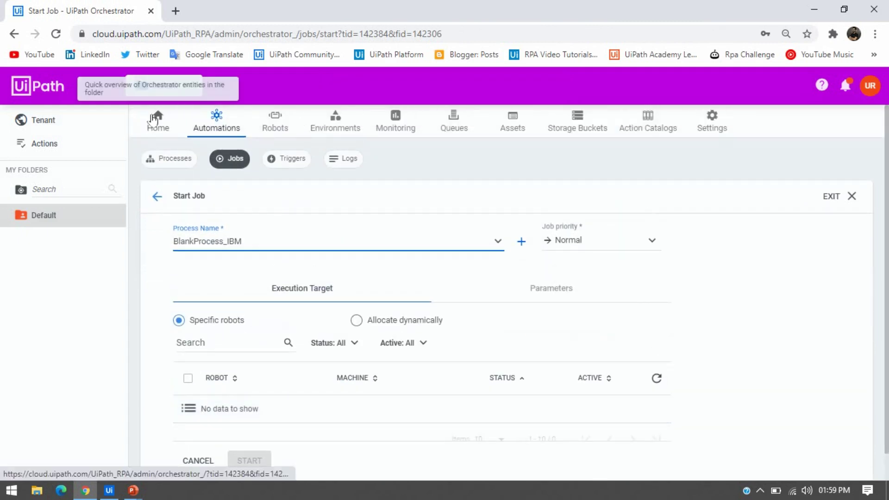
Edit the Development Robot to change its type to Attended and save the update
left_click(275, 128)
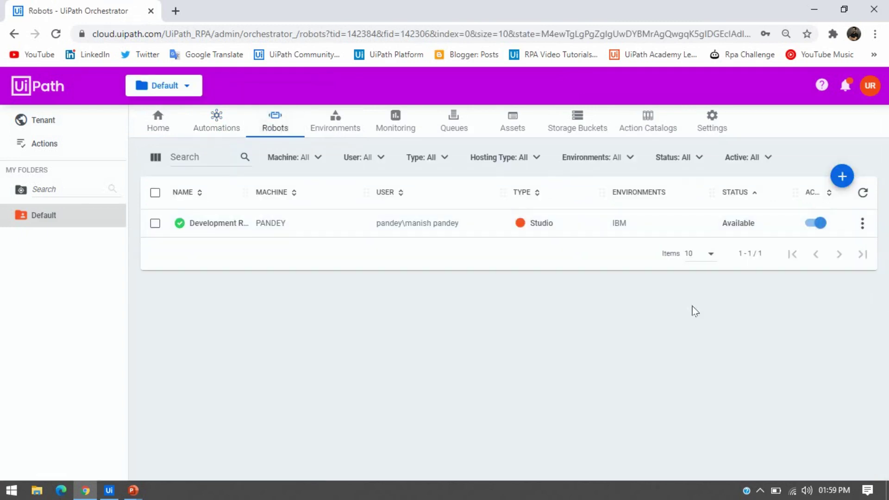
left_click(862, 223)
left_click(783, 246)
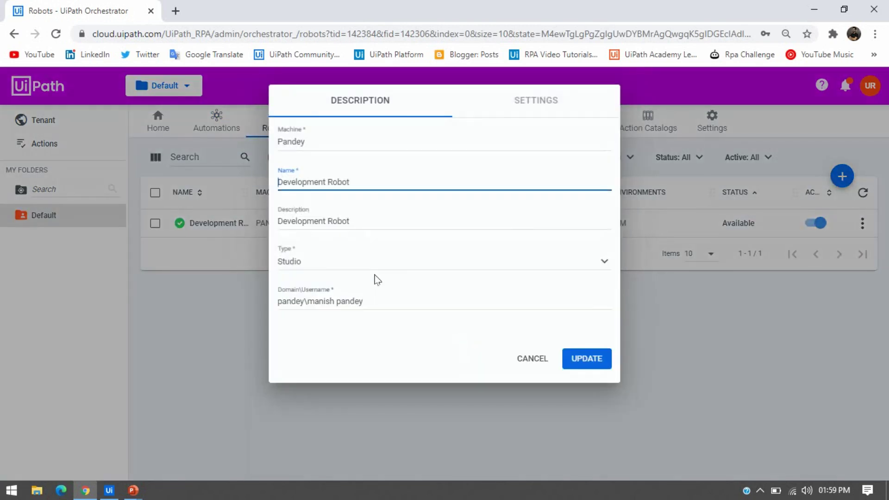
left_click(333, 263)
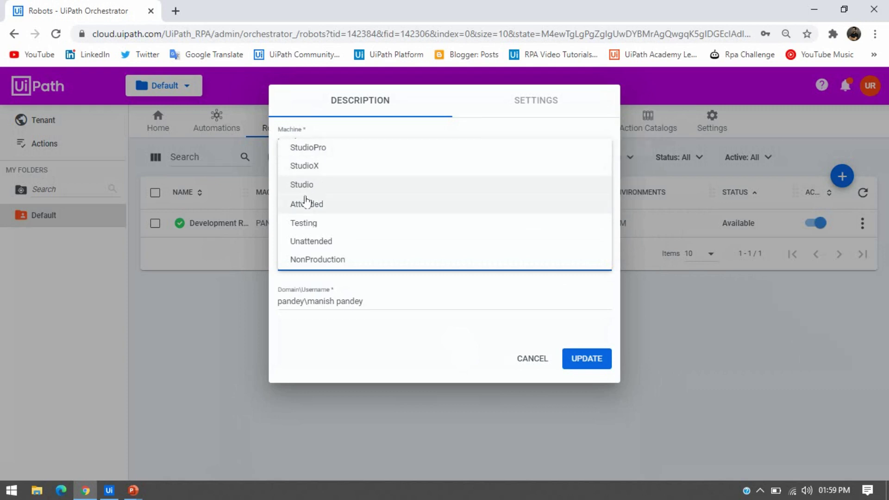
left_click(323, 213)
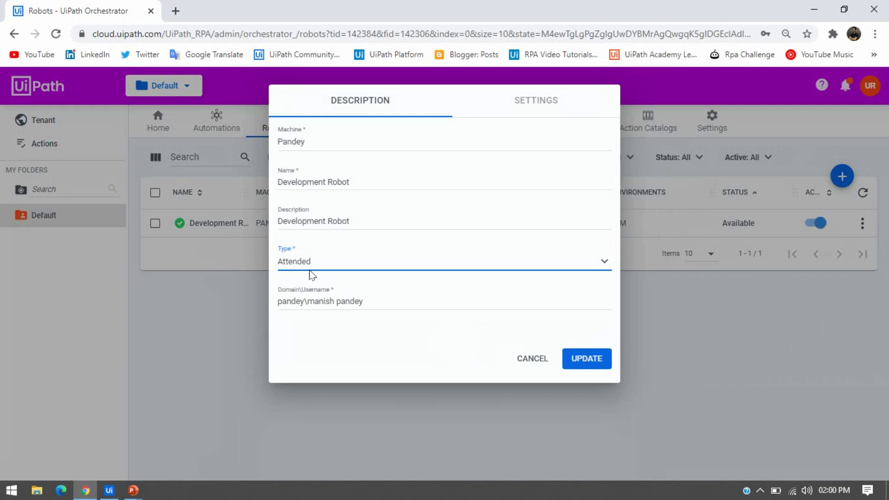
left_click(587, 358)
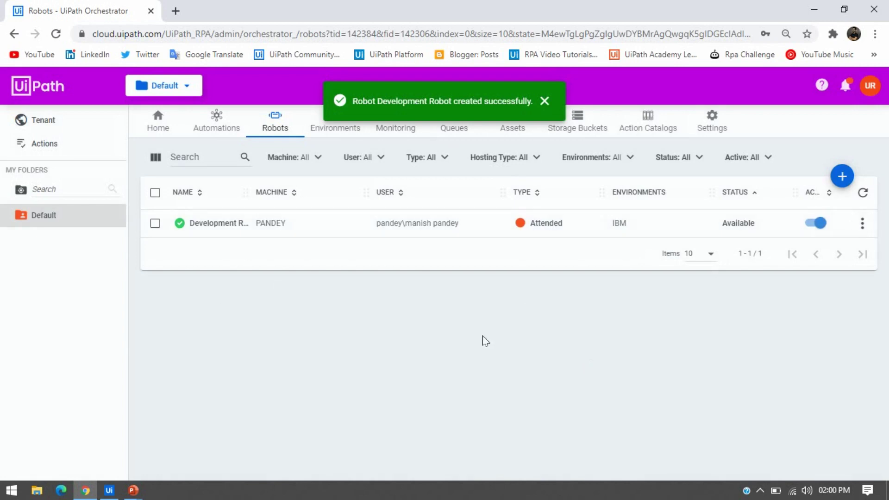
left_click_drag(571, 227, 524, 224)
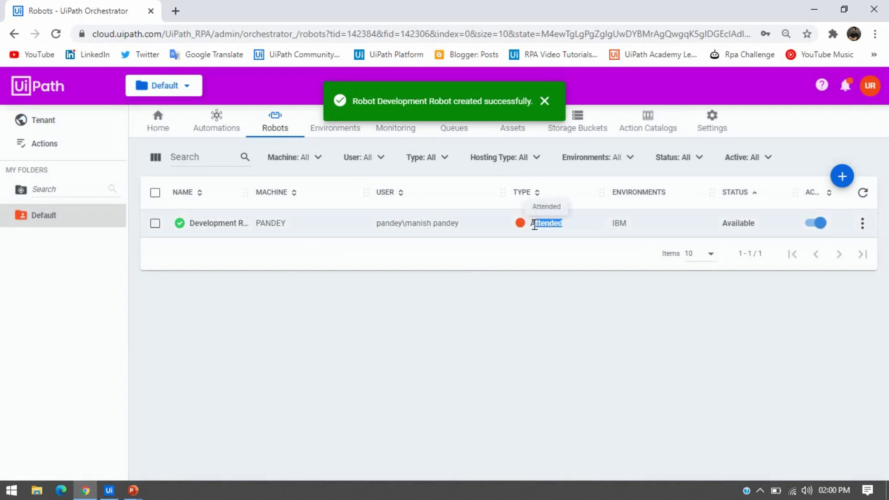
left_click(288, 318)
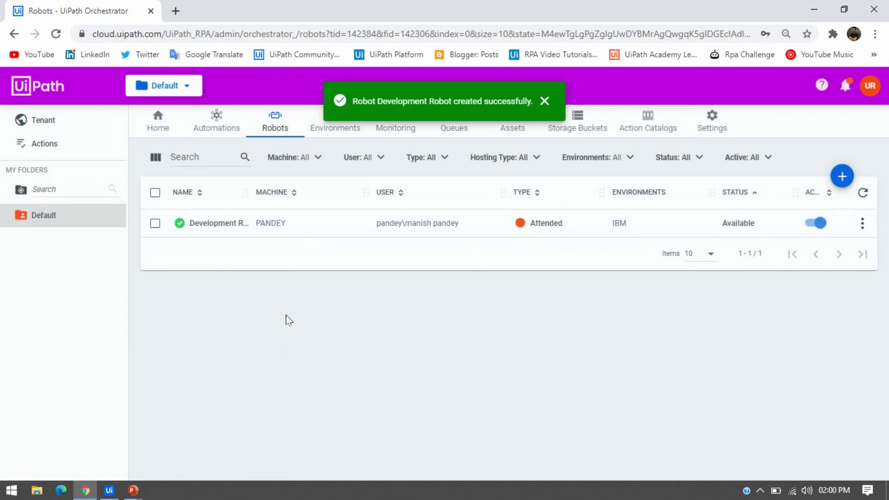
Begin another new job with BlankProcess_IBM and check its execution targets for the Attended robot
left_click(216, 123)
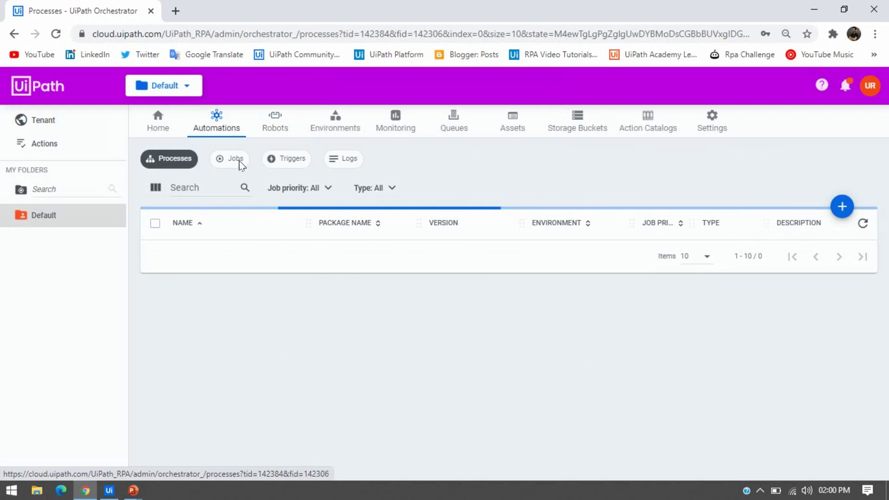
left_click(236, 159)
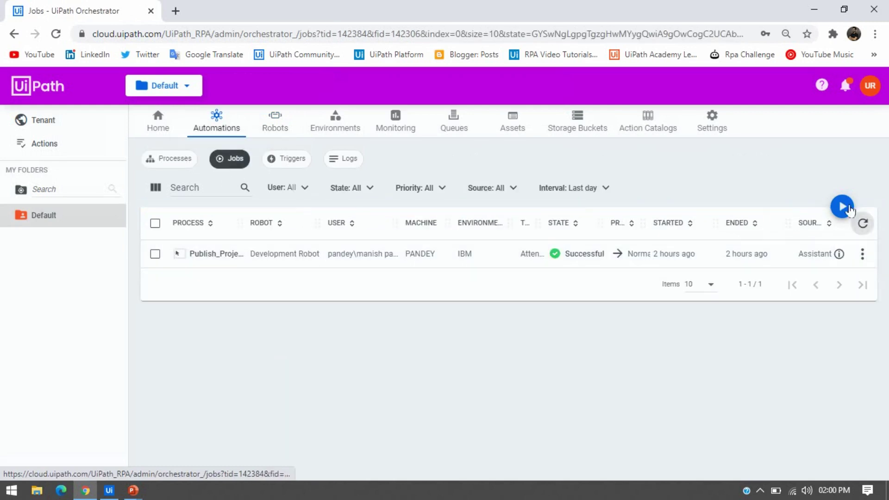
left_click(841, 206)
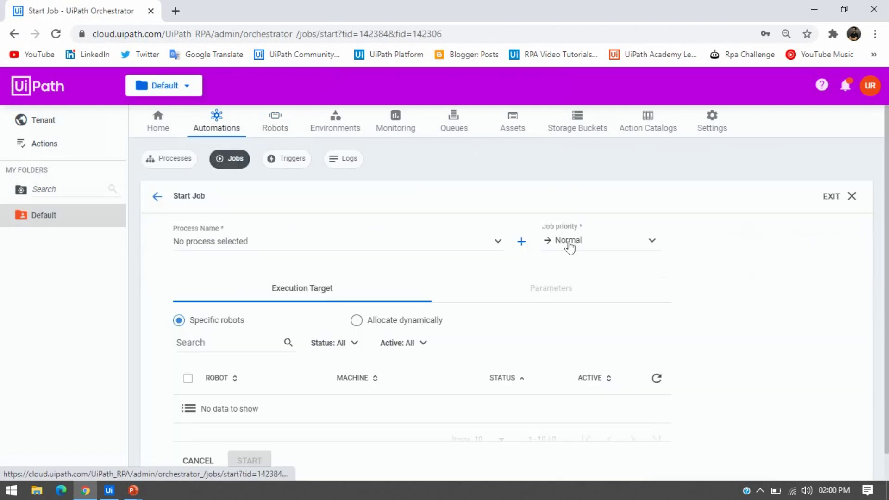
left_click(263, 244)
left_click(259, 285)
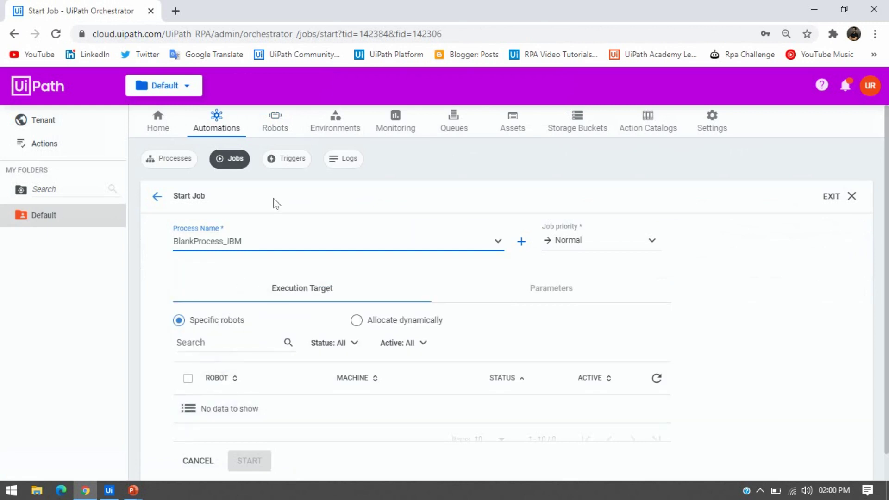
Edit the Development Robot, review its username and password fields, and try to save it with the Testing type
left_click(277, 120)
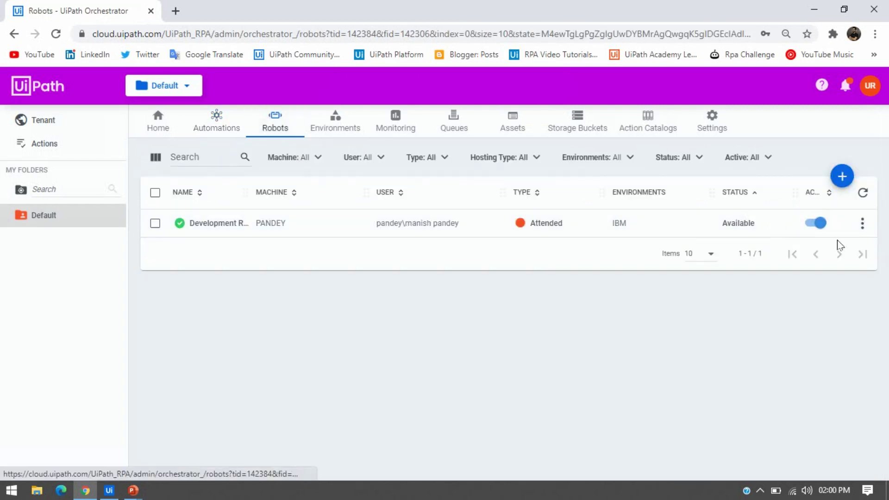
left_click(862, 226)
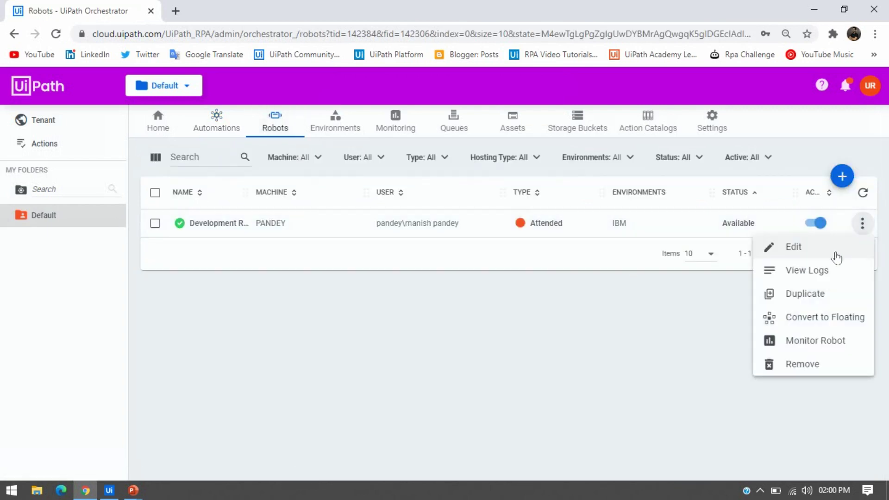
left_click(799, 249)
left_click(313, 262)
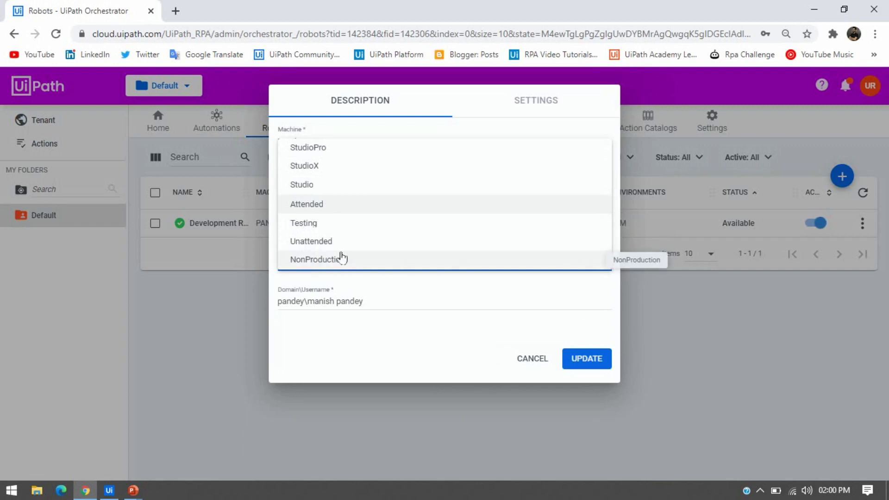
left_click(312, 223)
left_click_drag(616, 293, 616, 348)
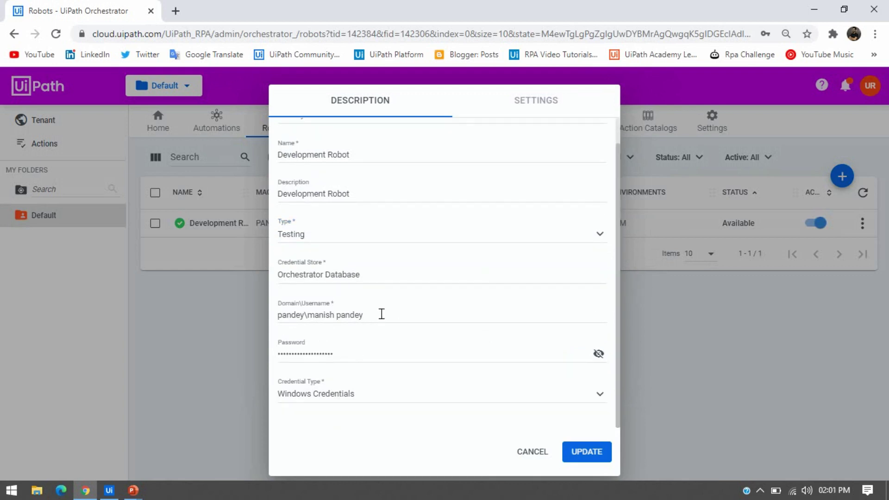
left_click_drag(382, 314, 273, 317)
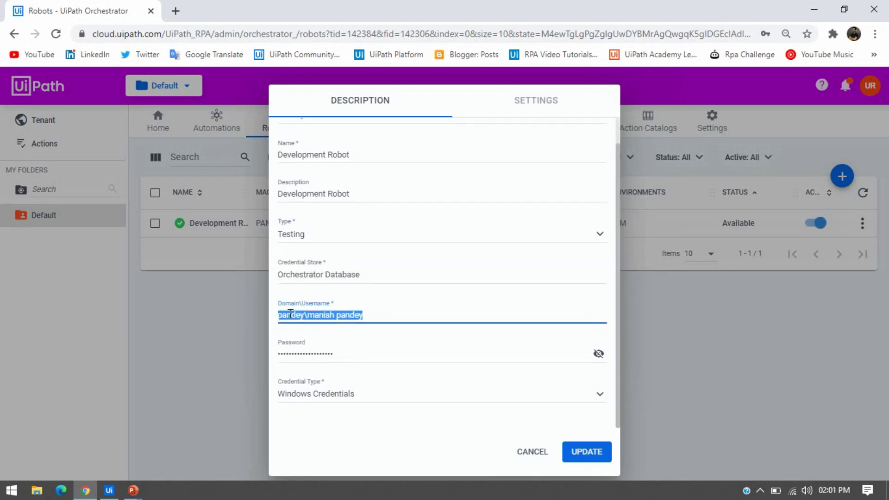
left_click(290, 314)
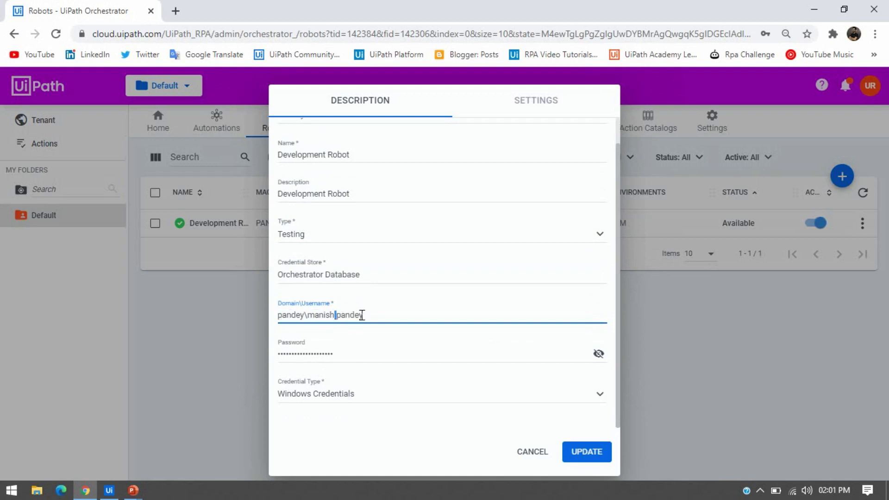
left_click_drag(342, 352, 236, 330)
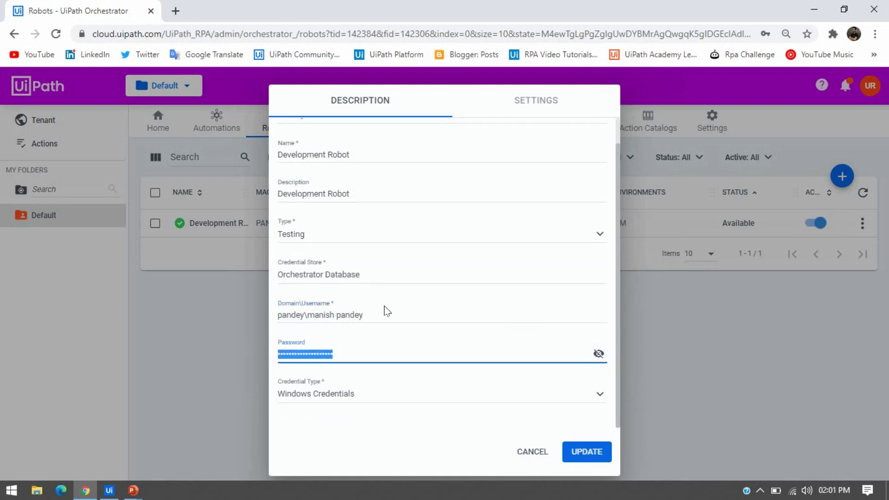
left_click_drag(307, 315, 360, 315)
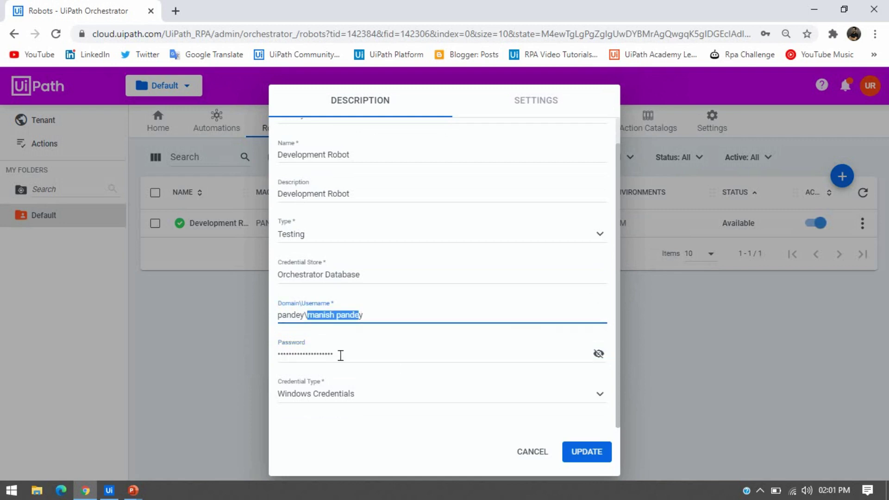
left_click(577, 451)
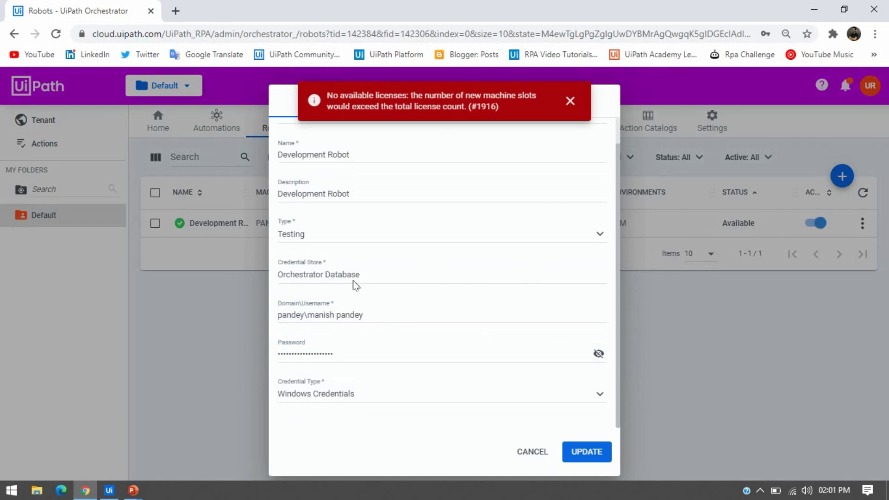
Try to save the Development Robot with the NonProduction type
left_click(407, 240)
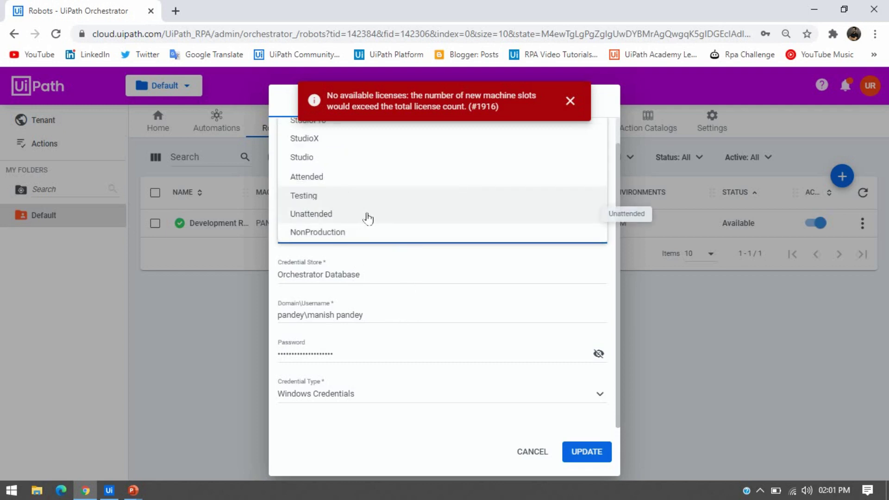
left_click(358, 231)
key("Return")
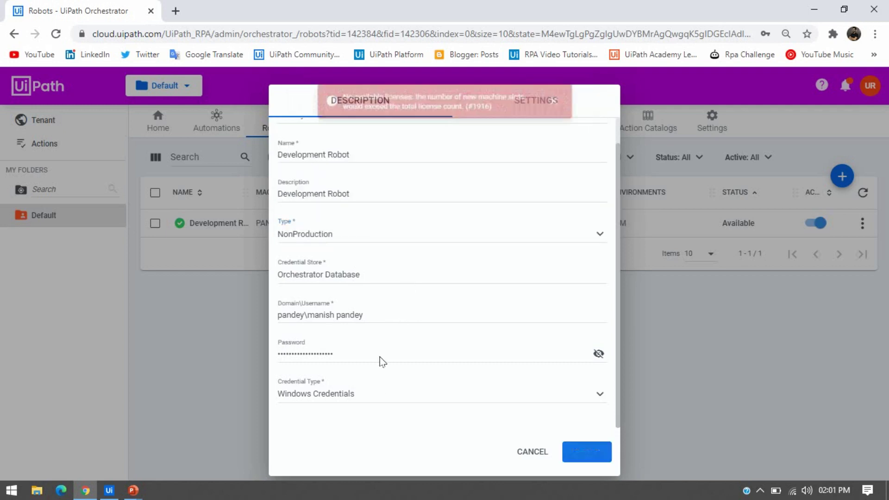
Set the Development Robot's type to Unattended and save the update
left_click(374, 236)
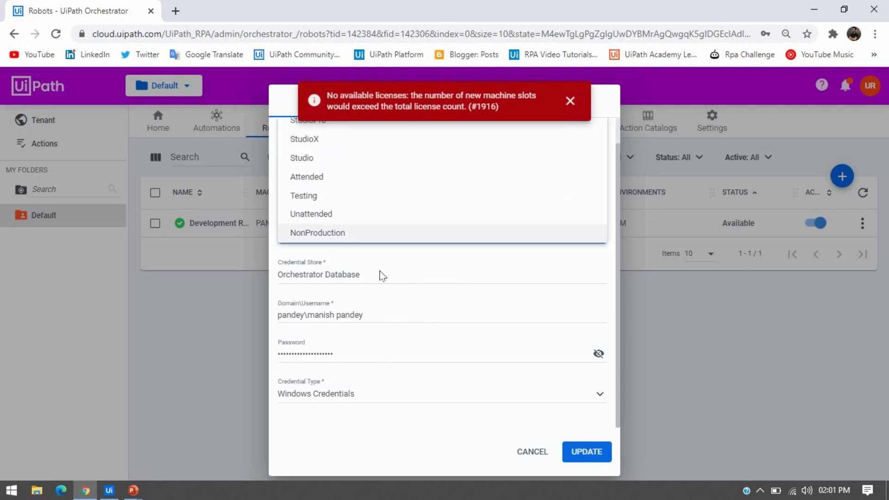
left_click(333, 213)
left_click(587, 453)
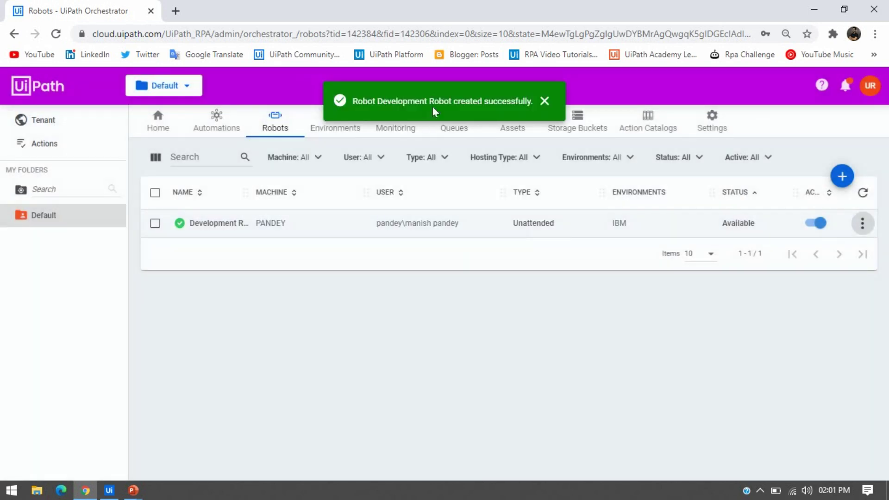
Set up a new job in the Default folder with BlankProcess_IBM as the process
left_click(217, 121)
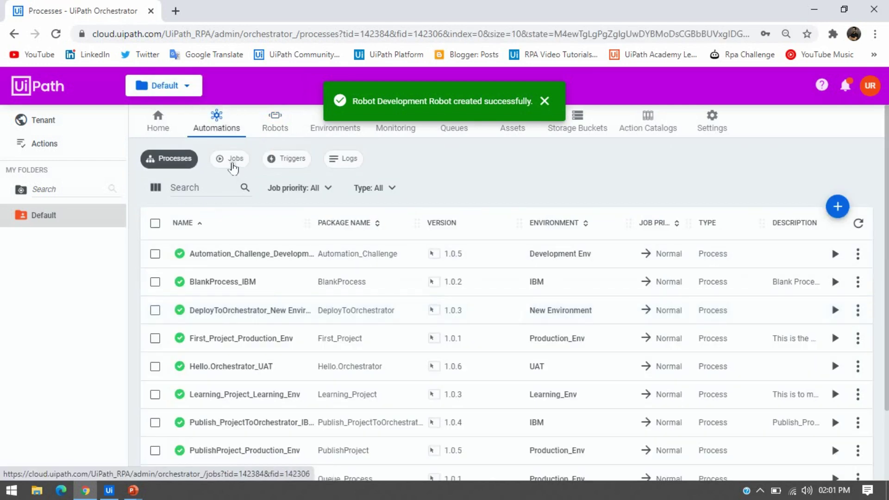
left_click(232, 163)
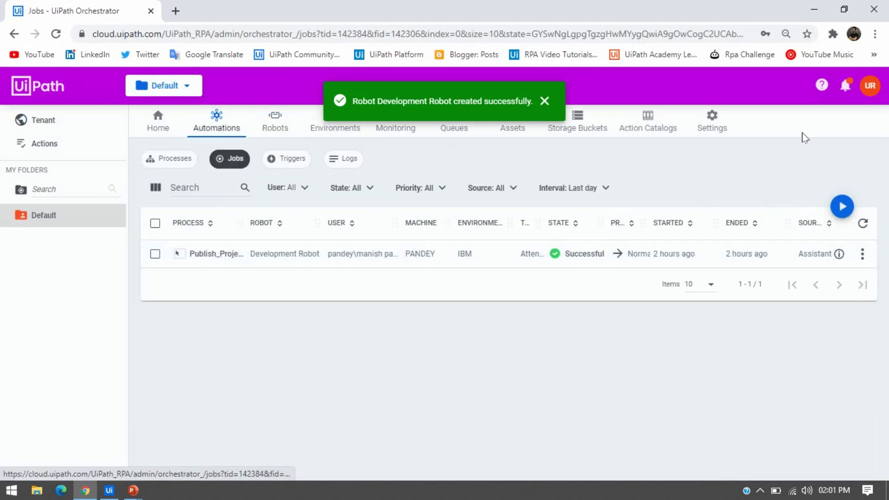
left_click(841, 206)
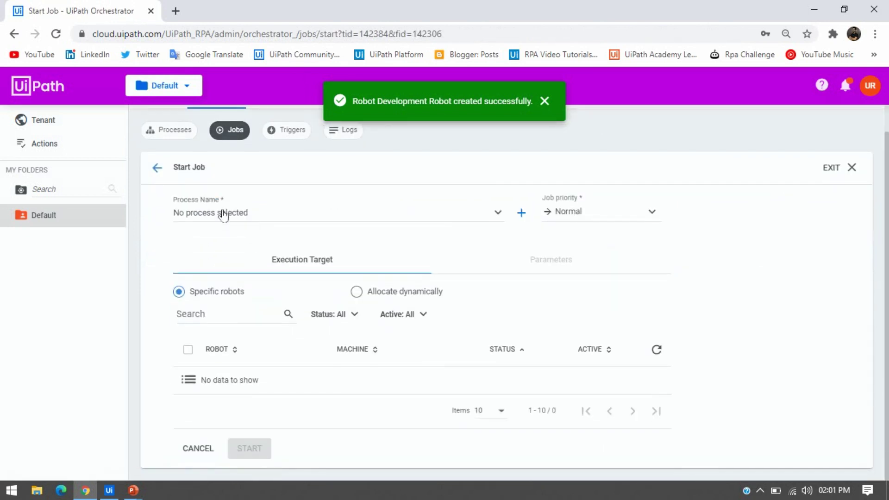
left_click(224, 214)
left_click(234, 285)
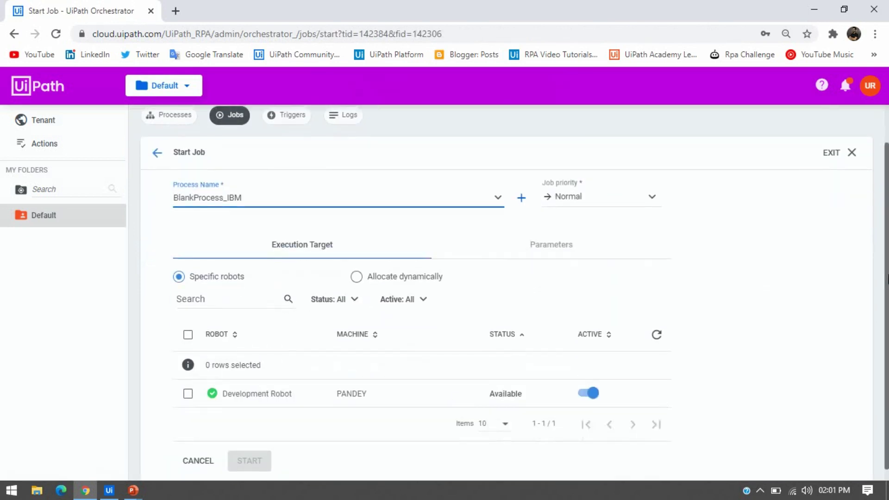
Examine the specific robots offered as execution targets for BlankProcess_IBM, checking the robot's name, machine and status
scroll(429, 341, "down", 1)
left_click_drag(231, 381, 520, 374)
left_click(520, 376)
scroll(520, 376, "up", 1)
scroll(248, 313, "down", 1)
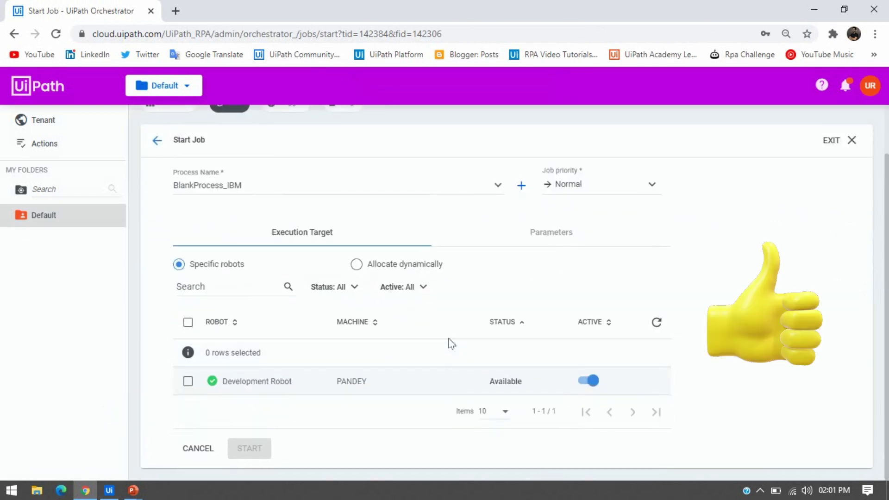
scroll(851, 310, "up", 1)
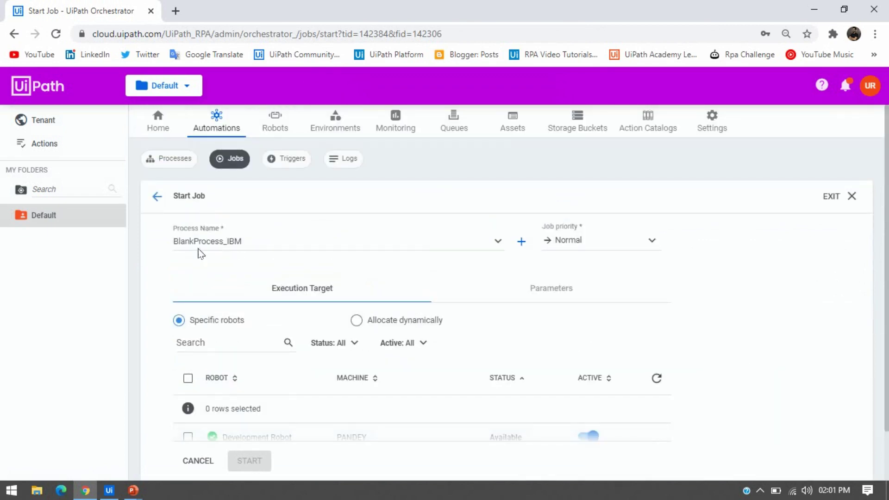
scroll(200, 247, "down", 1)
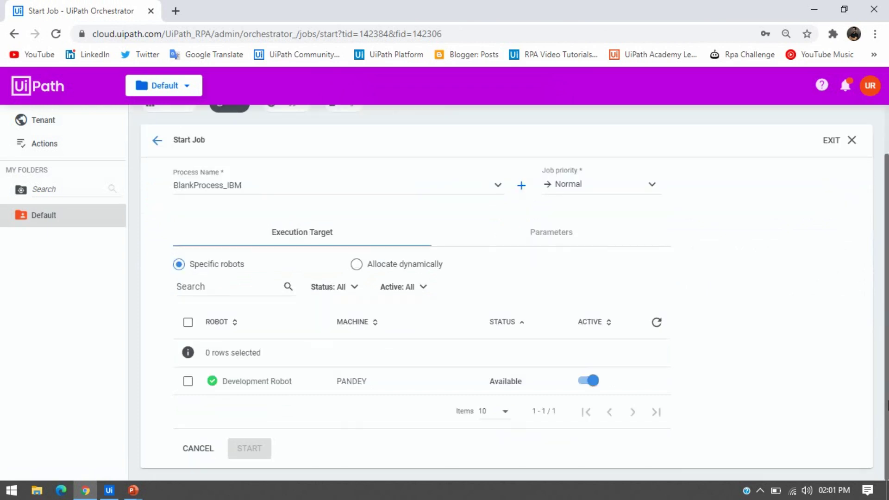
left_click_drag(226, 384, 297, 385)
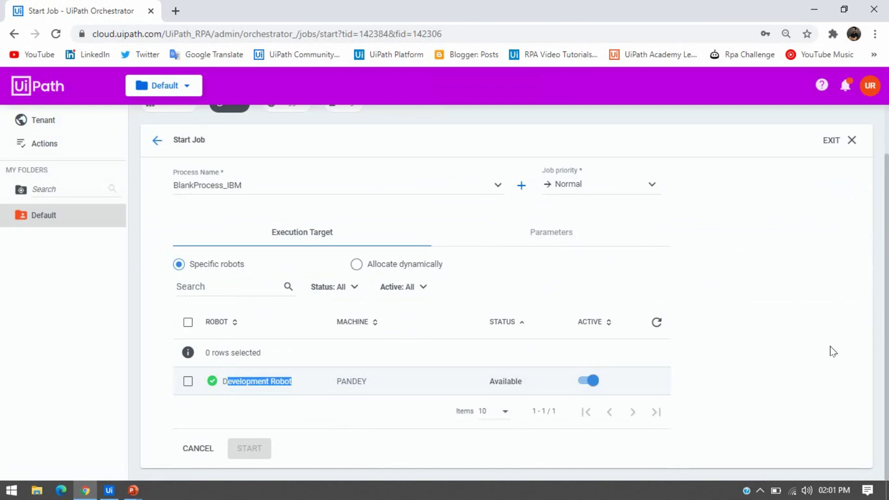
left_click(793, 350)
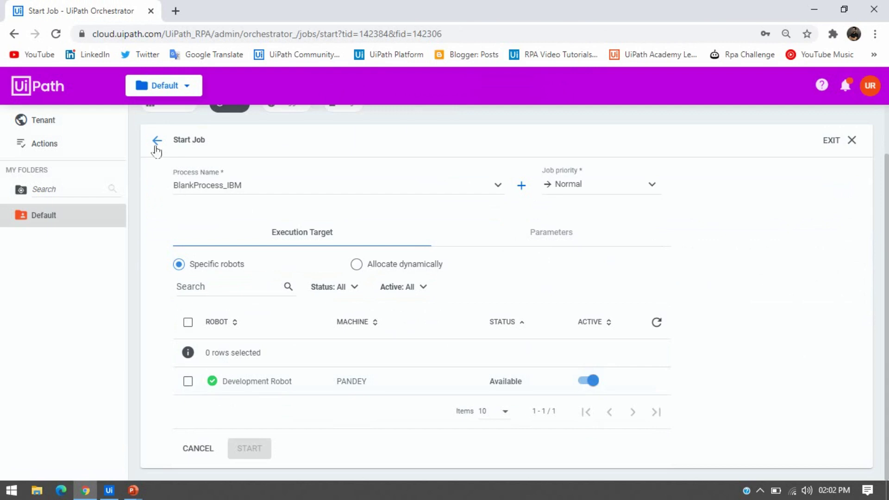